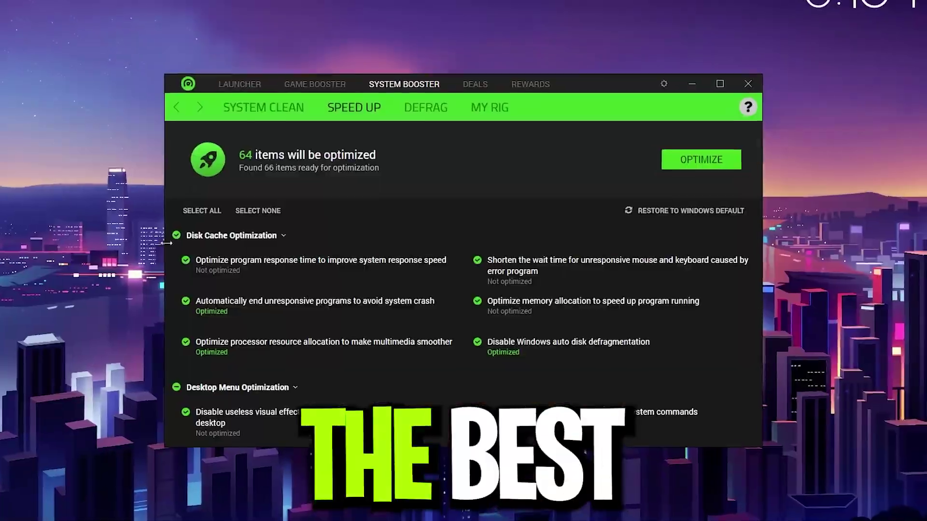
# Scroll the System Booster Speed Up list, then relaunch Razer Cortex to its login window.
pyautogui.scroll(-2, 309, 248)
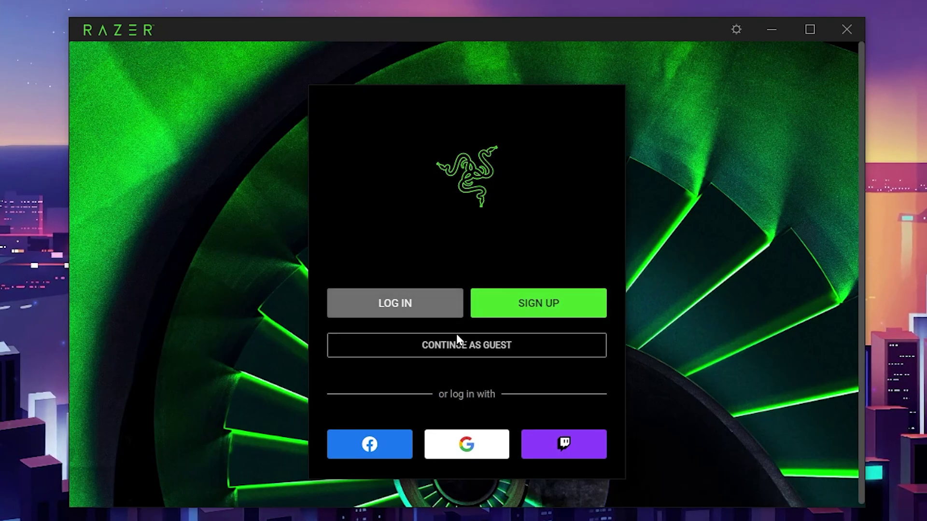
# Continue as a guest and filter the game library to the six installed games.
pyautogui.click(503, 359)
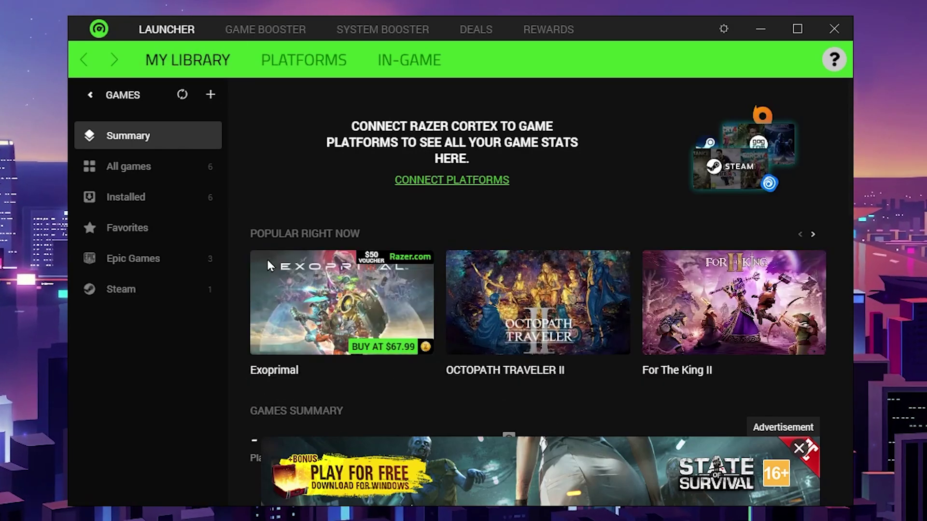
pyautogui.scroll(-3, 503, 285)
pyautogui.scroll(3, 506, 283)
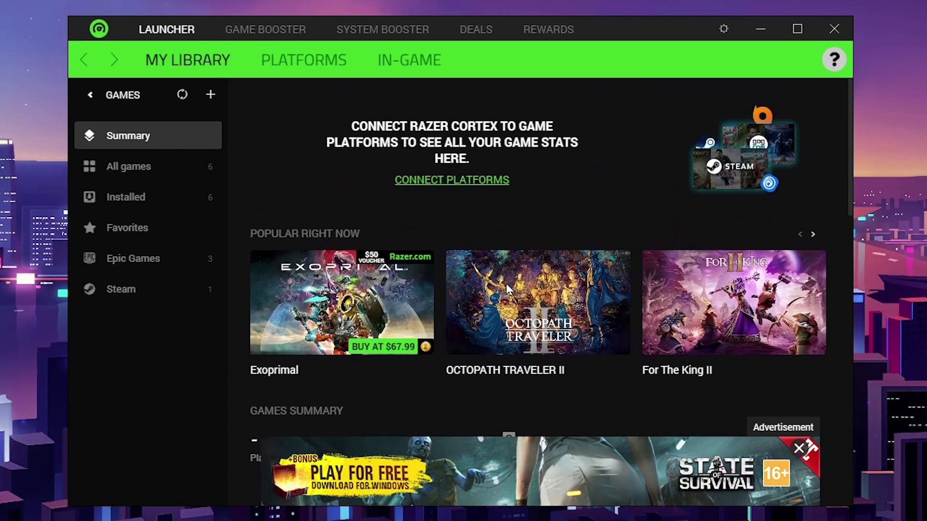
pyautogui.click(129, 172)
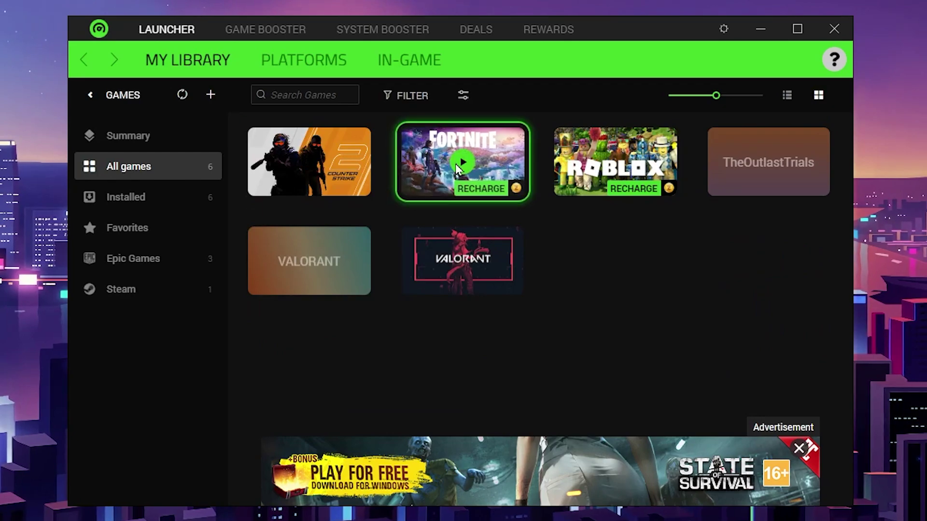
pyautogui.click(141, 199)
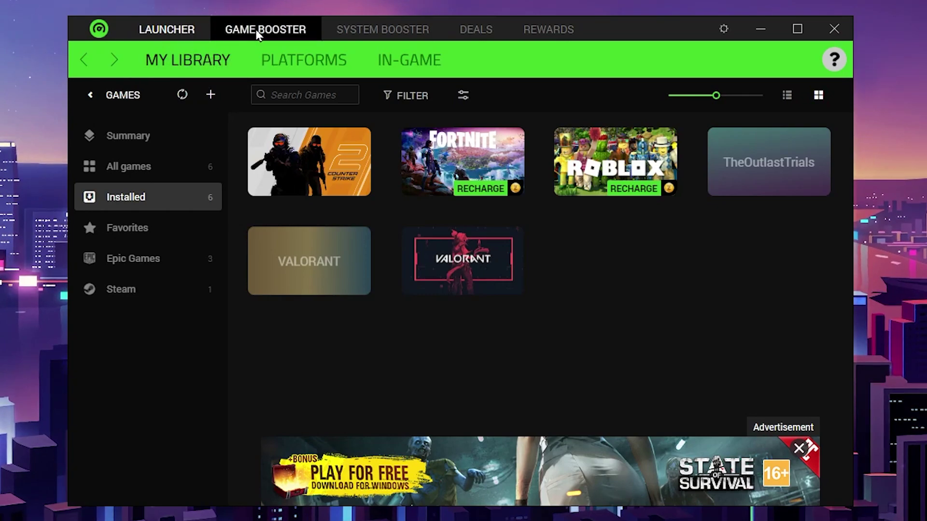
# On the Game Booster Boost page, tick Enable CPU Core under Specials, bringing the total to 16 items.
pyautogui.click(268, 30)
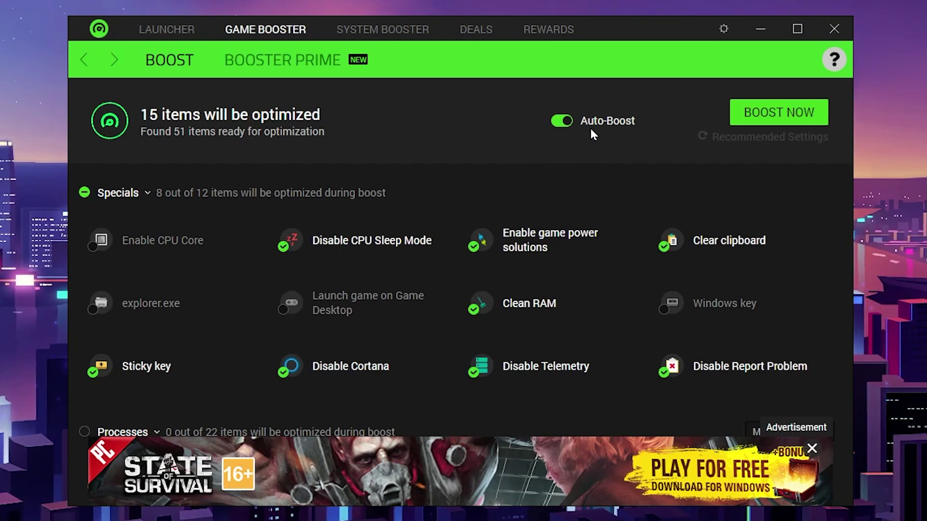
pyautogui.scroll(-1, 181, 191)
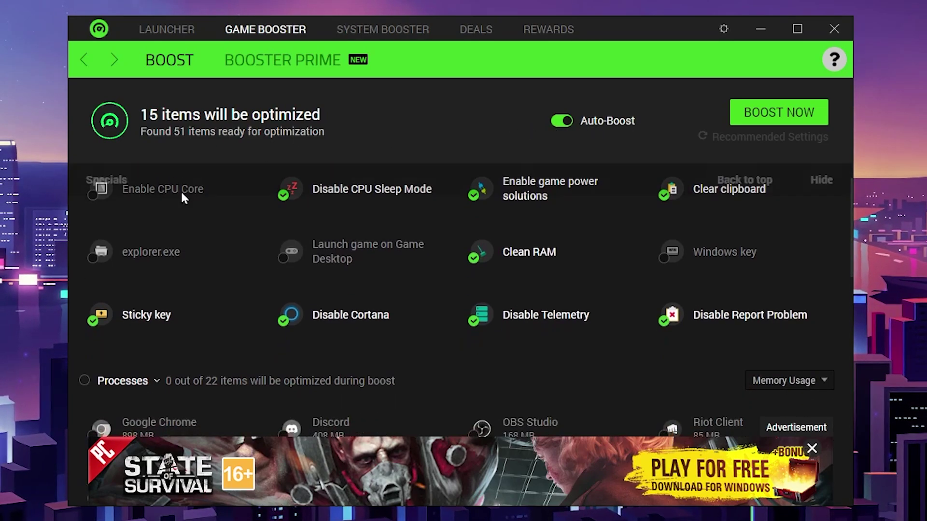
pyautogui.scroll(1, 194, 223)
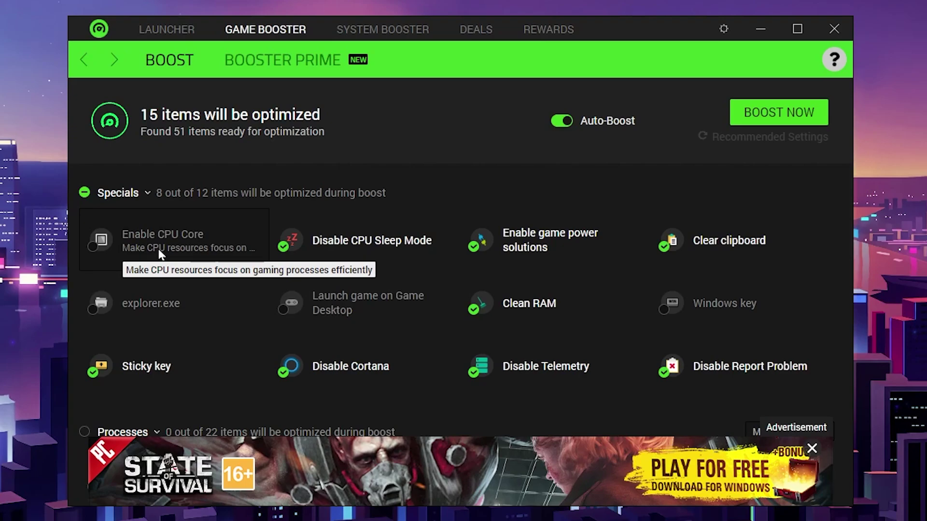
pyautogui.click(93, 248)
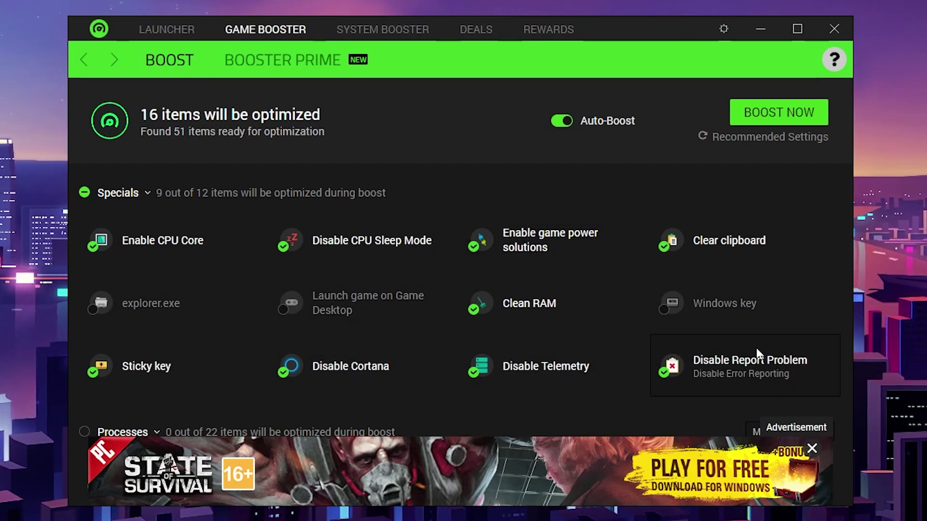
pyautogui.scroll(-5, 476, 350)
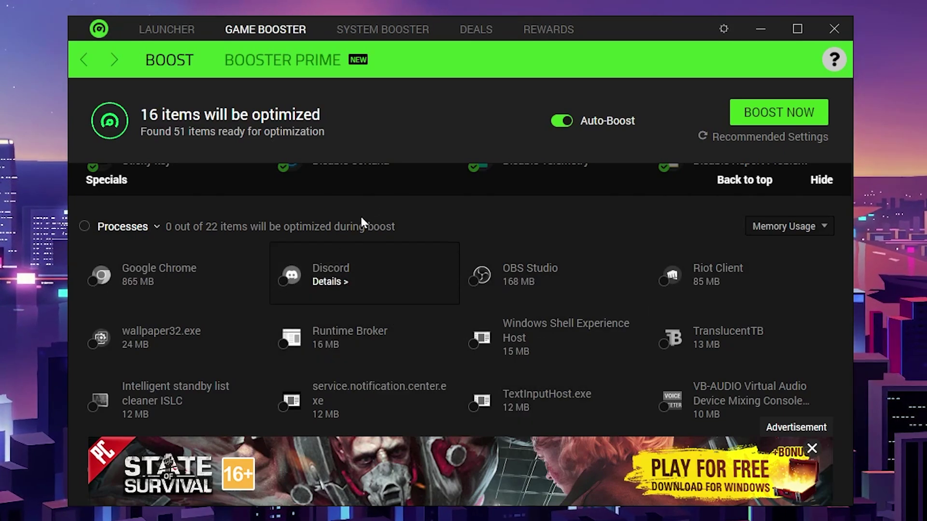
# Add the Processes group to the boost, excluding Discord, OBS Studio and Riot Client.
pyautogui.click(84, 226)
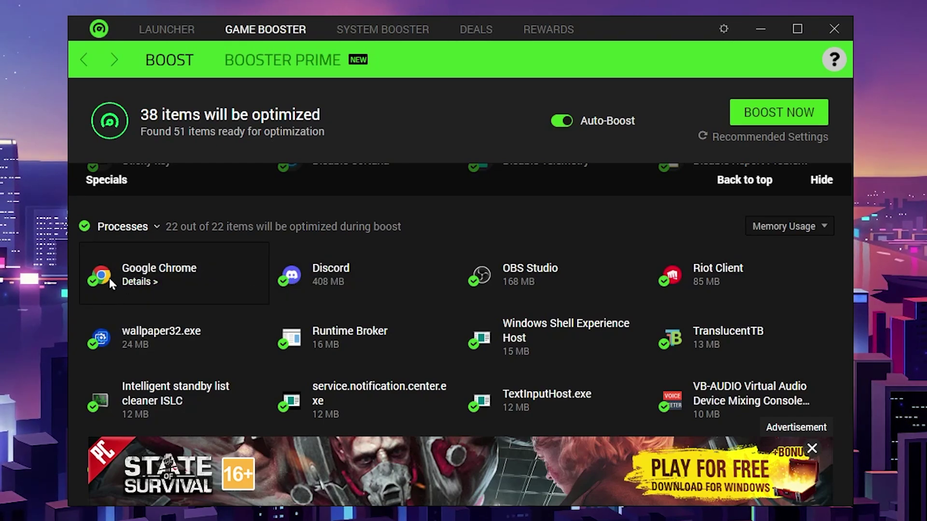
pyautogui.click(283, 280)
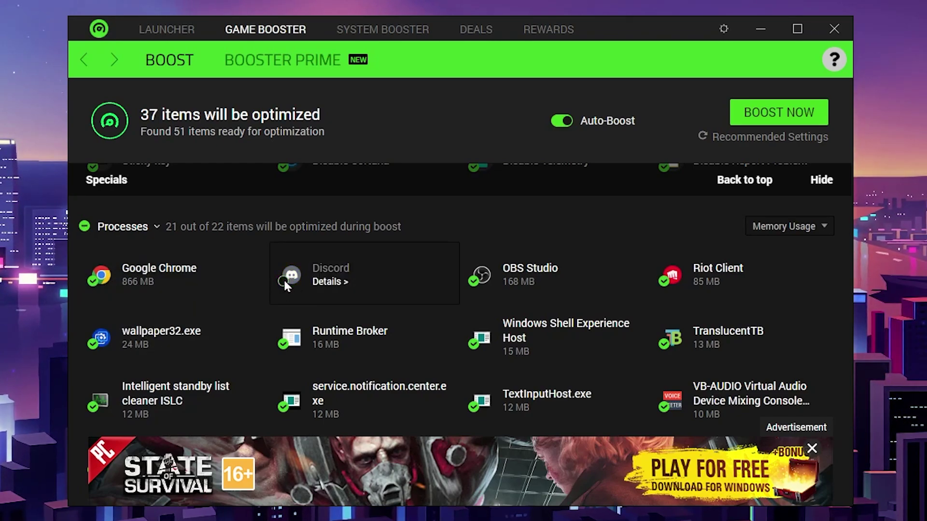
pyautogui.click(474, 281)
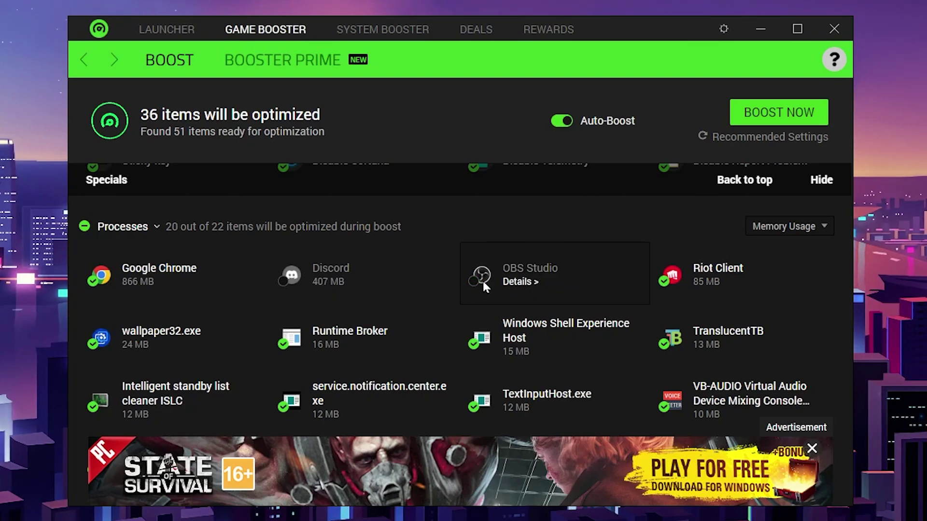
pyautogui.click(669, 280)
pyautogui.scroll(-1, 290, 275)
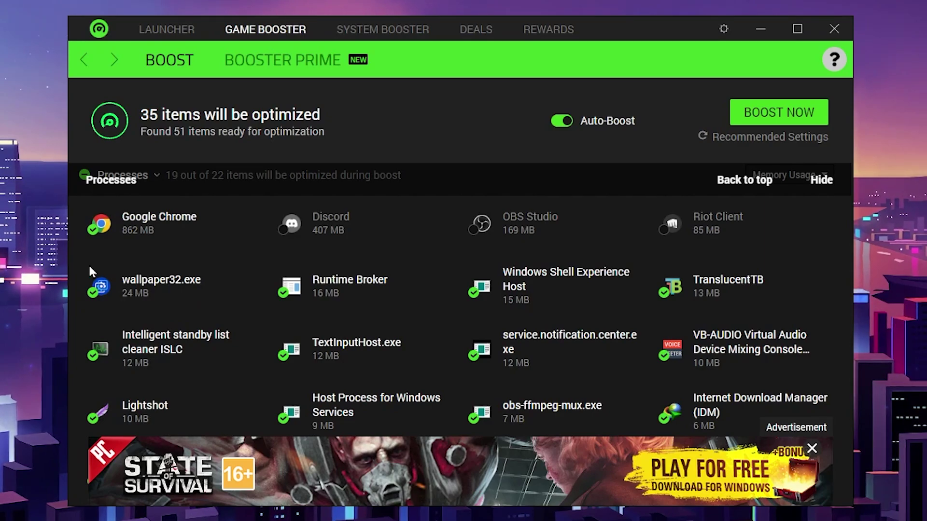
pyautogui.scroll(-3, 582, 317)
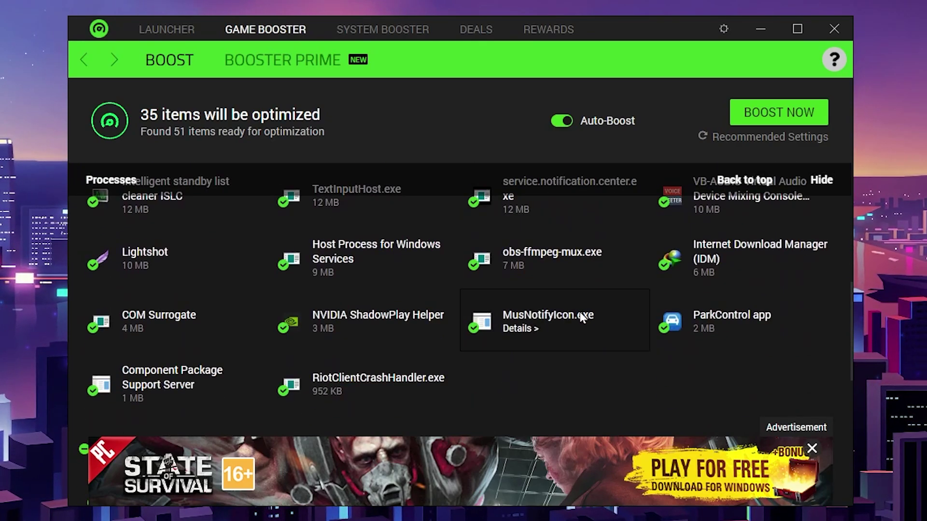
pyautogui.scroll(1, 540, 320)
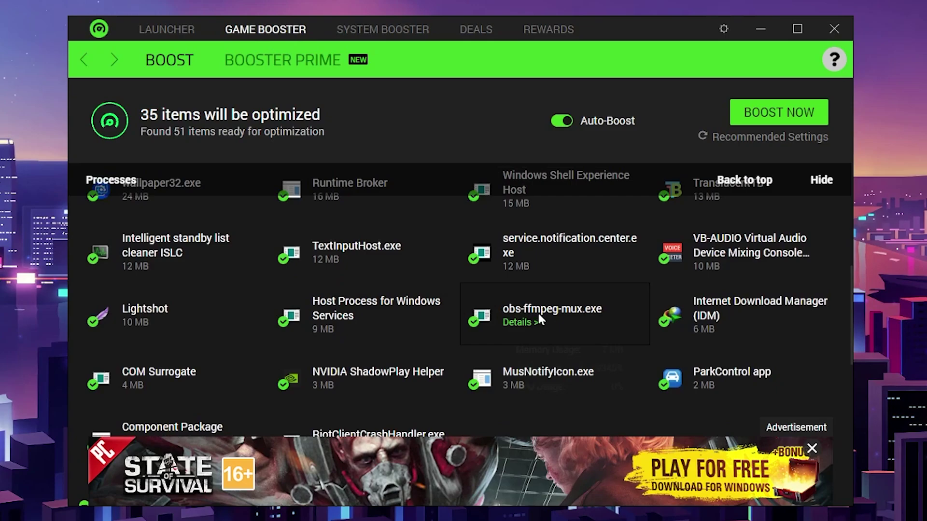
pyautogui.scroll(1, 538, 314)
# Also exclude Host Process for Windows Services, service.notification.center.exe and one more process, leaving 32 items.
pyautogui.click(335, 347)
pyautogui.click(490, 310)
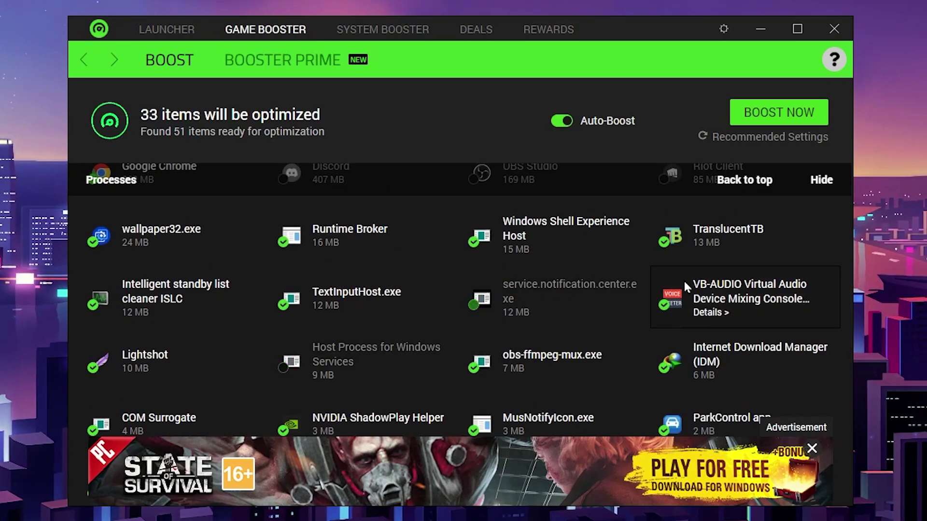
pyautogui.scroll(1, 715, 275)
pyautogui.scroll(-4, 386, 284)
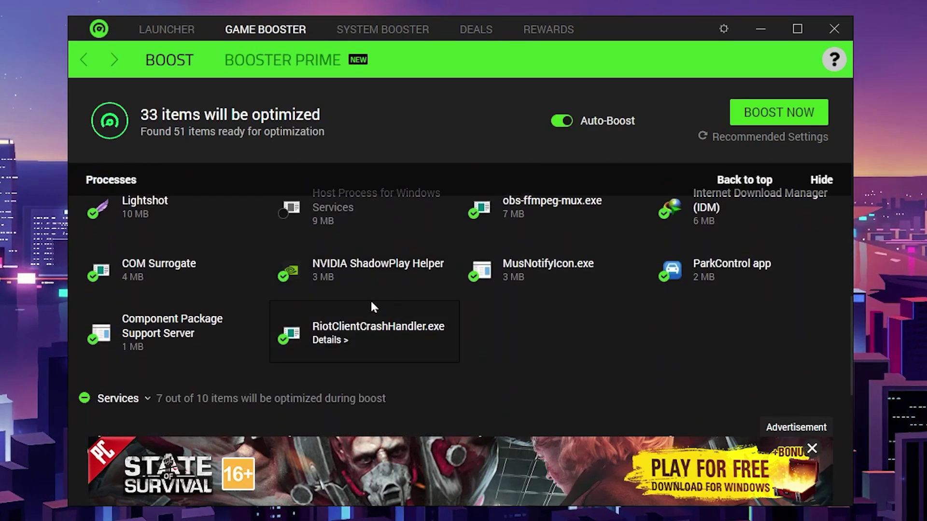
pyautogui.scroll(1, 372, 309)
pyautogui.moveTo(429, 333)
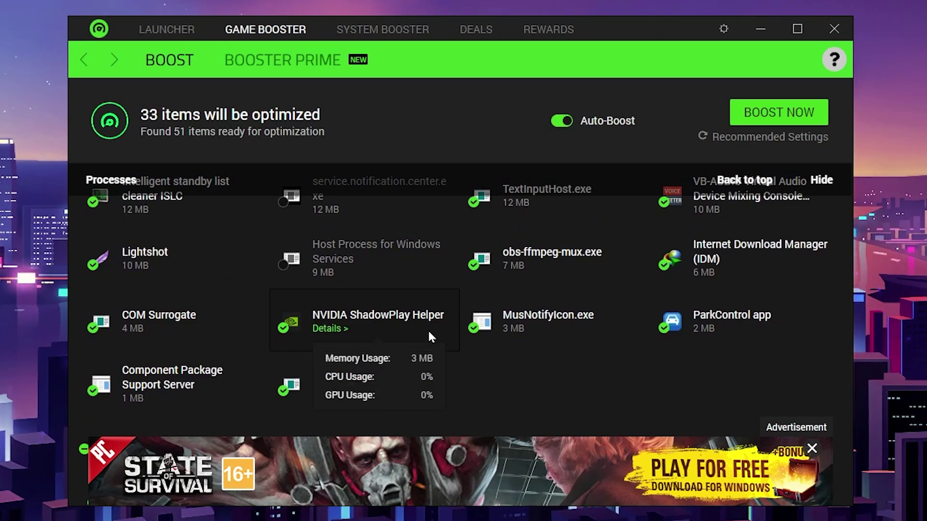
pyautogui.scroll(2, 143, 355)
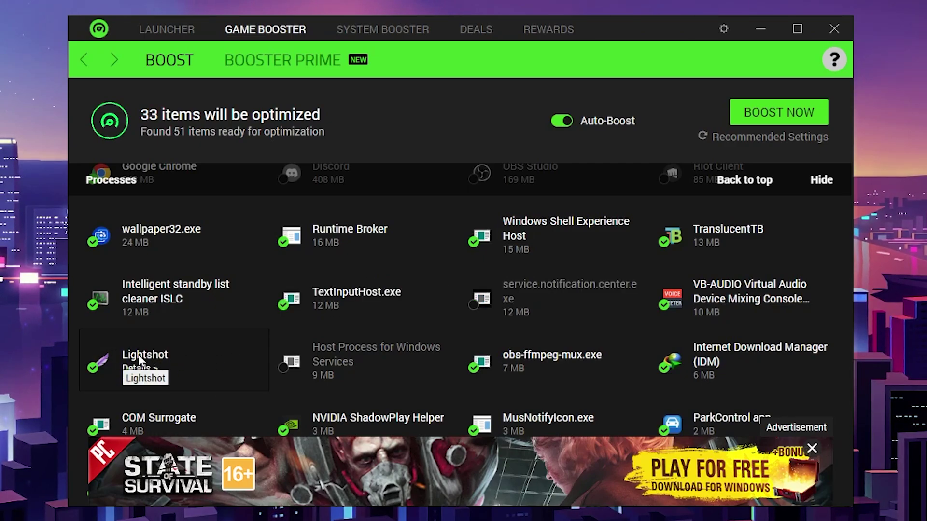
pyautogui.click(156, 367)
pyautogui.scroll(4, 156, 366)
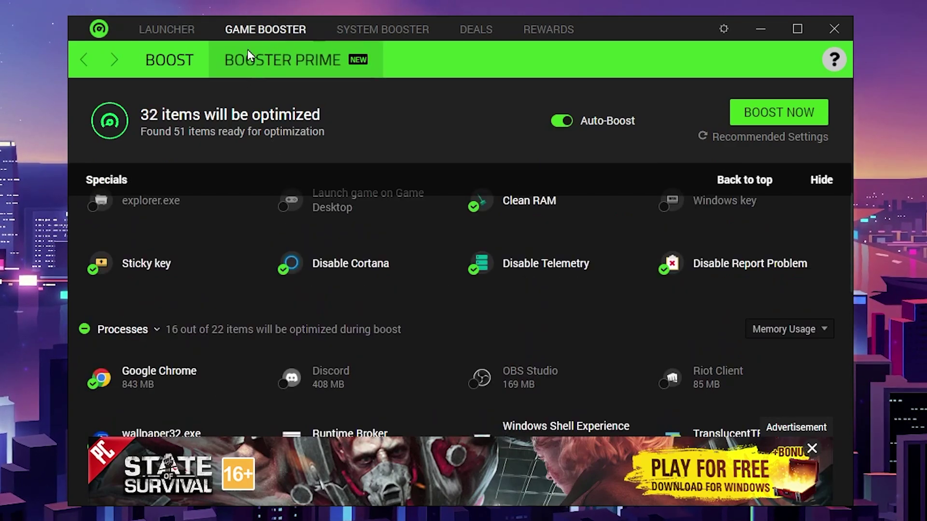
# Scan for junk in System Clean and clean the 840.19 MB found.
pyautogui.click(400, 39)
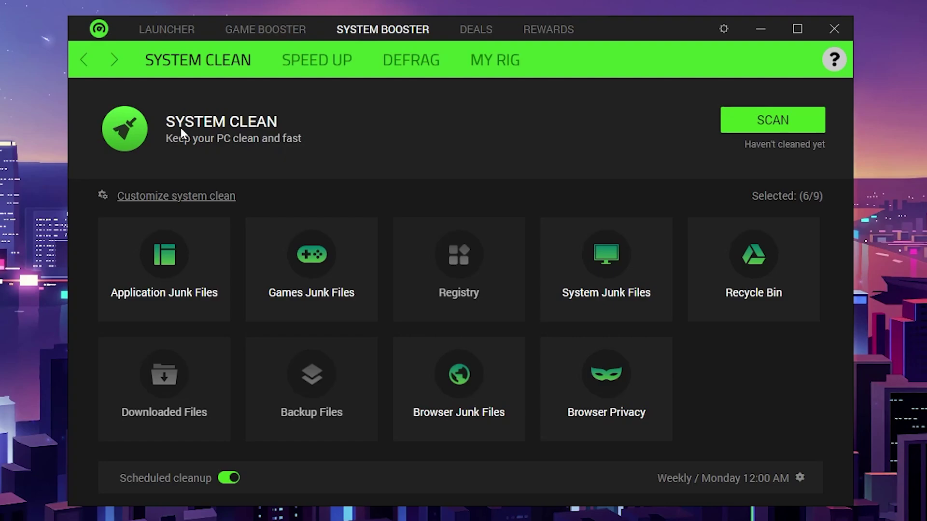
pyautogui.click(764, 122)
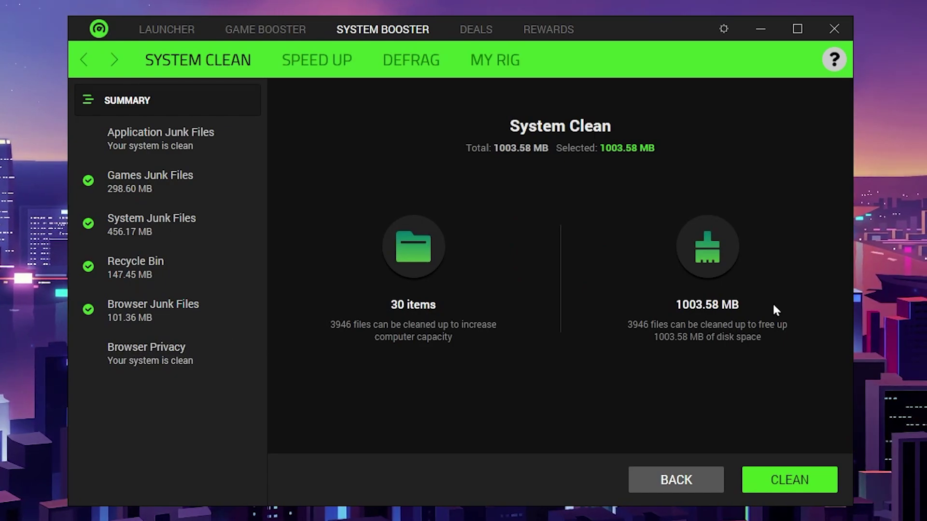
pyautogui.click(783, 480)
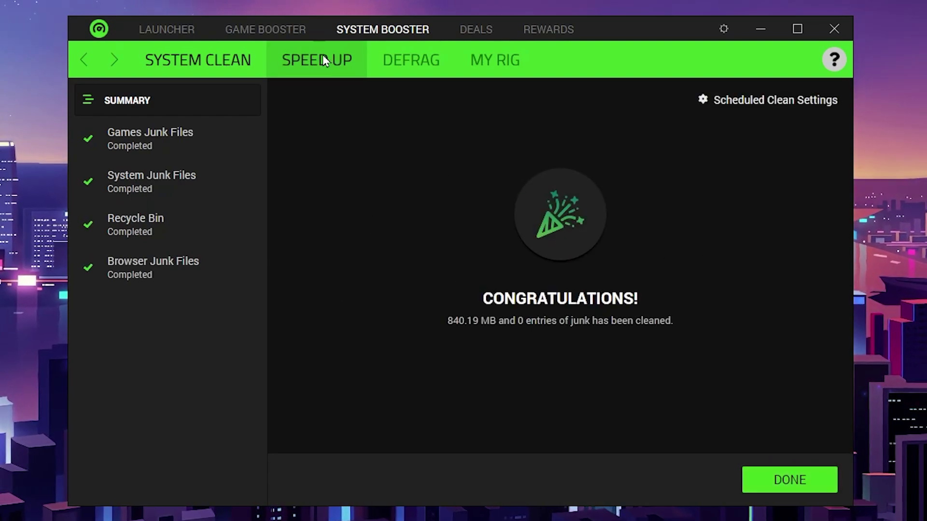
# Review the 66 Speed Up items and optimize them, applying 27 optimizations.
pyautogui.click(336, 62)
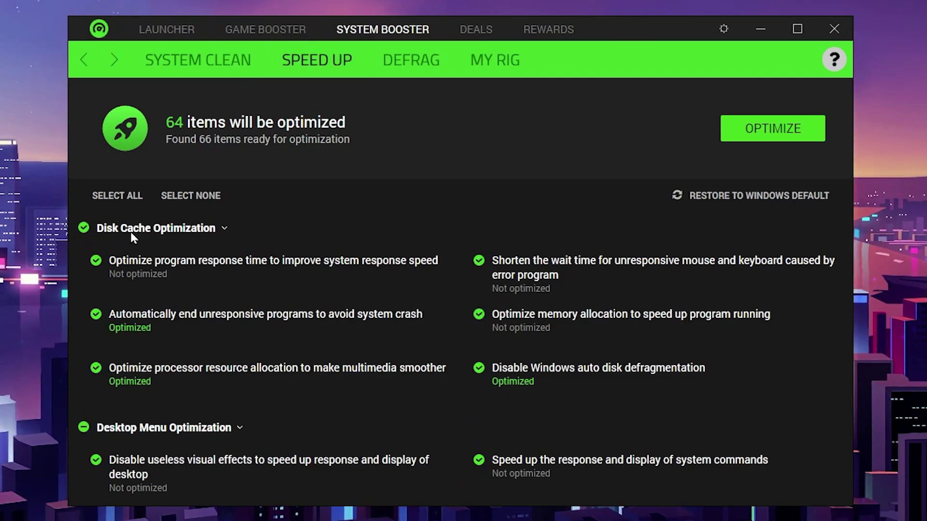
pyautogui.scroll(-2, 198, 288)
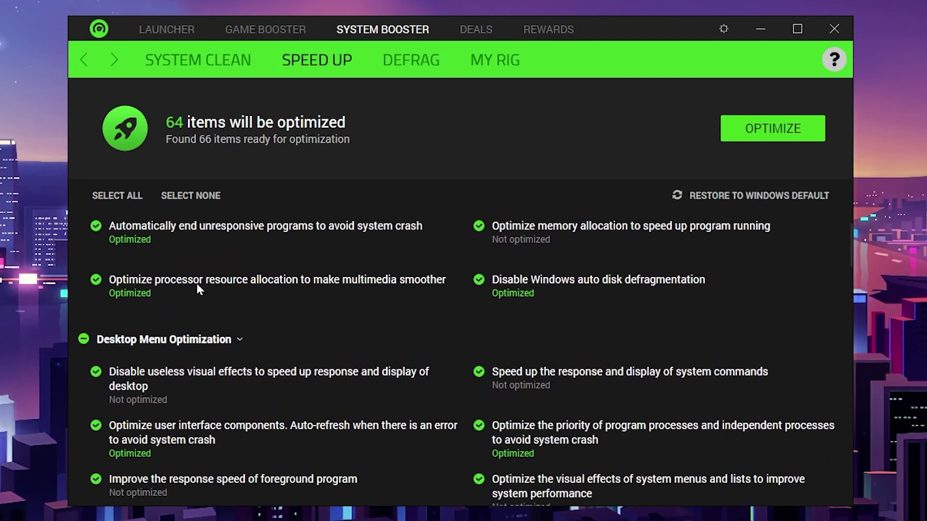
pyautogui.scroll(-10, 364, 330)
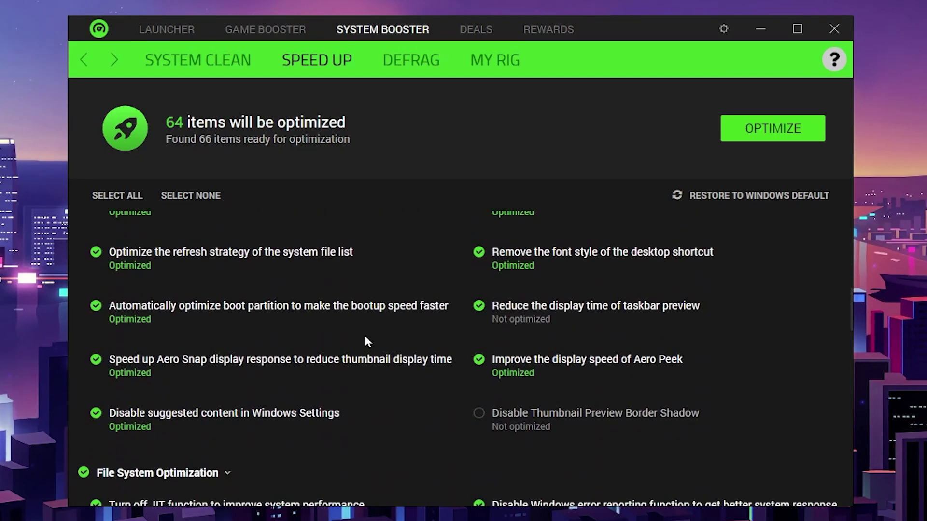
pyautogui.scroll(-3, 366, 340)
pyautogui.scroll(-7, 249, 351)
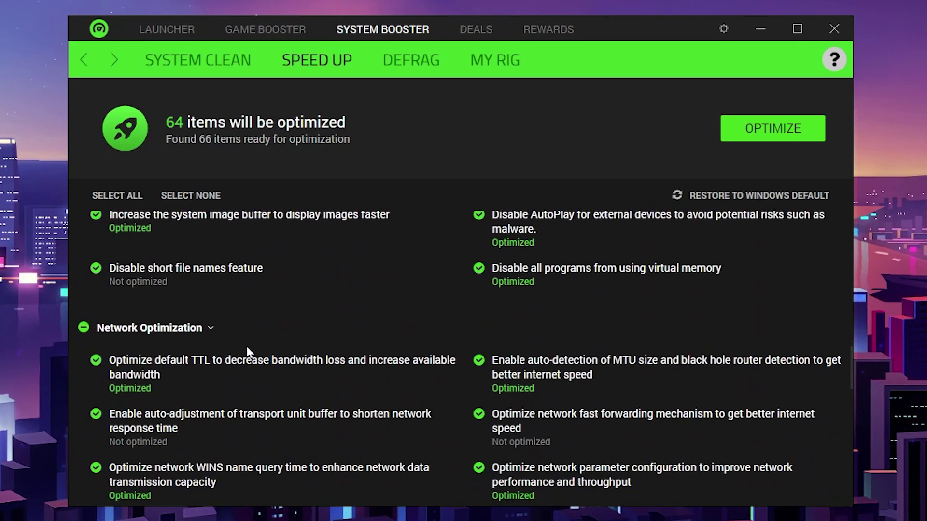
pyautogui.scroll(-5, 247, 352)
pyautogui.scroll(4, 267, 354)
pyautogui.scroll(9, 382, 347)
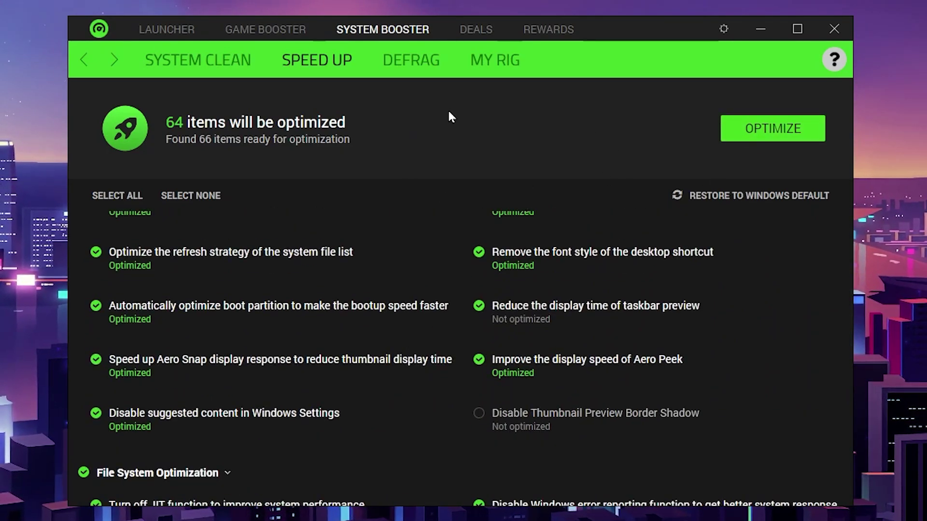
pyautogui.click(774, 135)
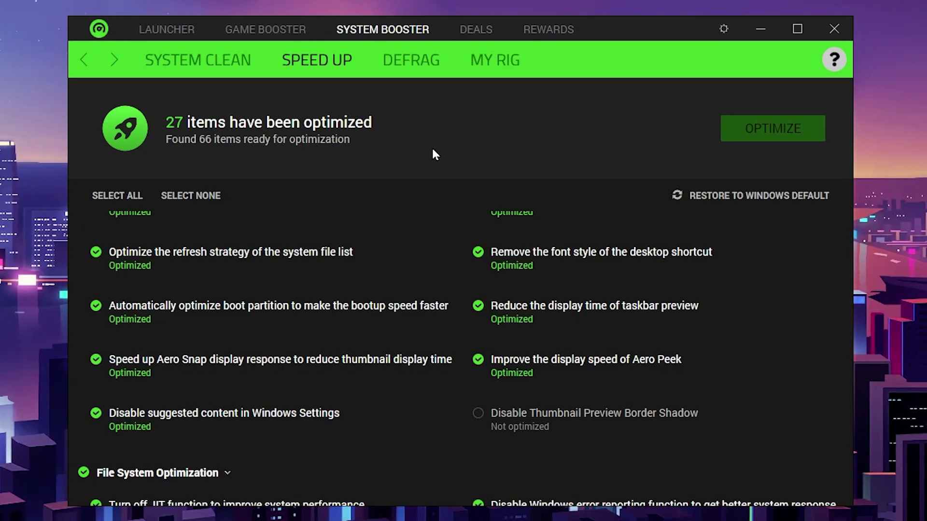
# Scan games for fragmentation, finding none, then view My Rig: i5-12600K, 16 GB RAM, RTX 3070.
pyautogui.click(413, 59)
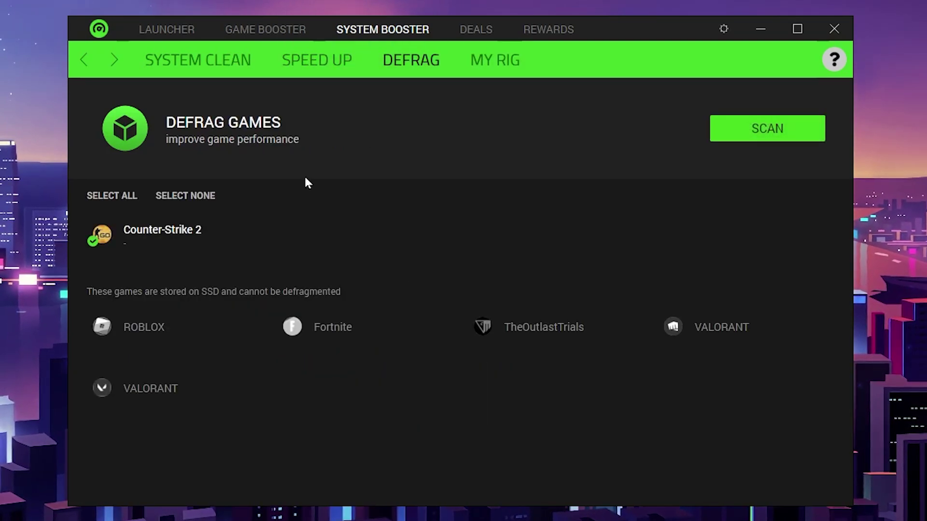
pyautogui.click(763, 129)
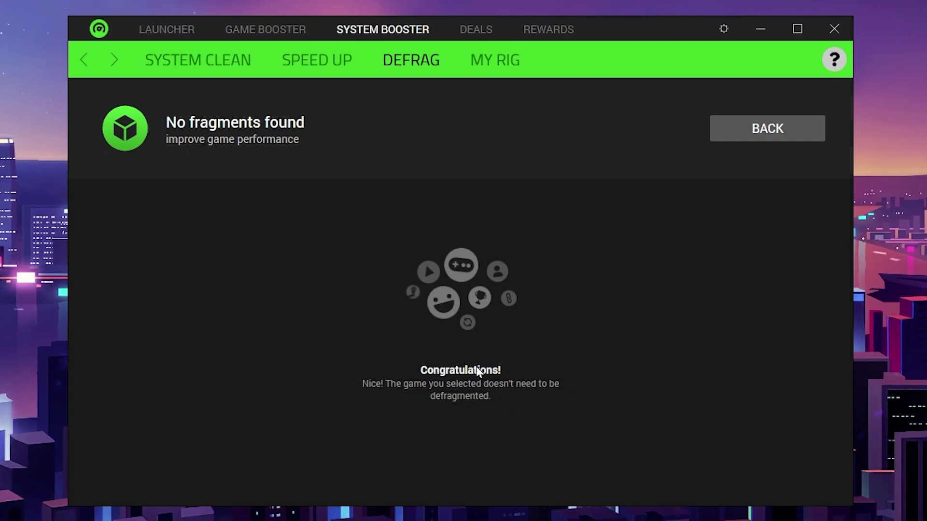
pyautogui.click(494, 60)
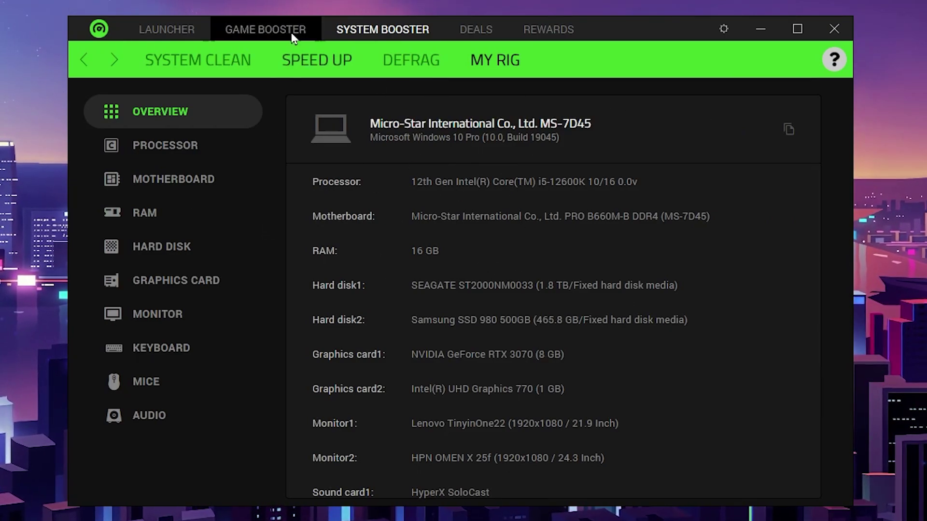
# Boost with the Processes group unticked, releasing 1.50 GB of memory over 16 items.
pyautogui.click(257, 27)
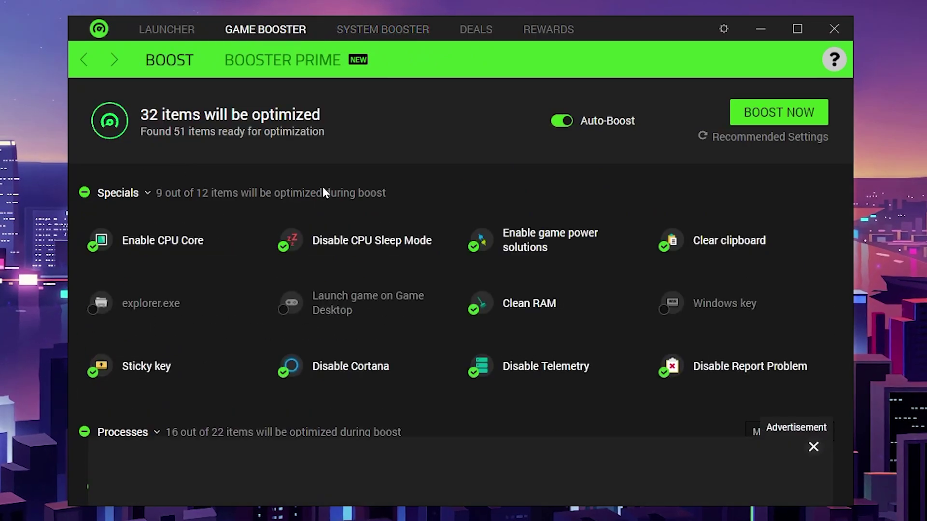
pyautogui.click(802, 119)
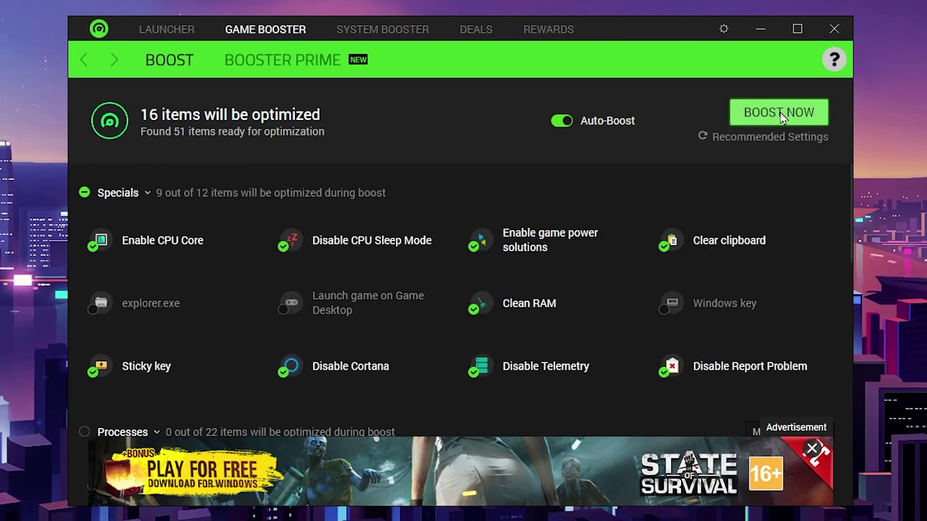
pyautogui.click(794, 119)
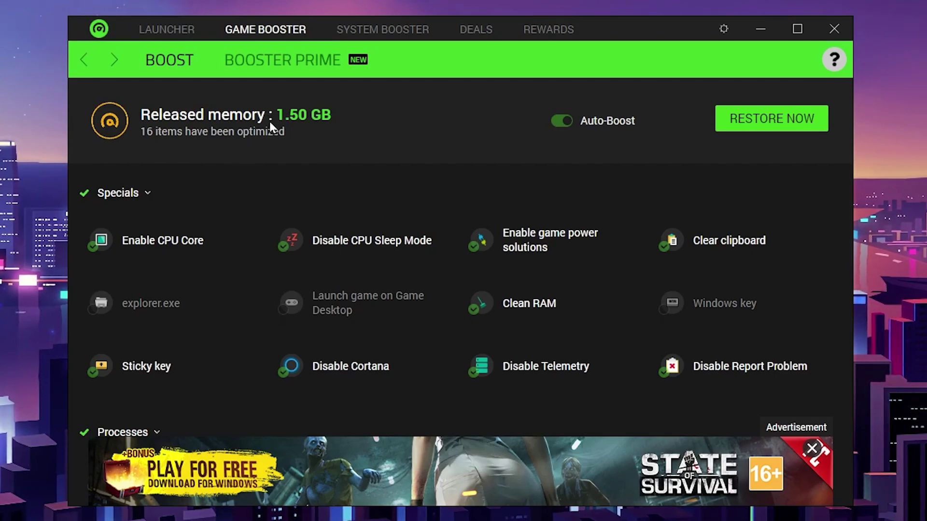
# Launch Fortnite from the All games list in the Launcher library.
pyautogui.click(156, 28)
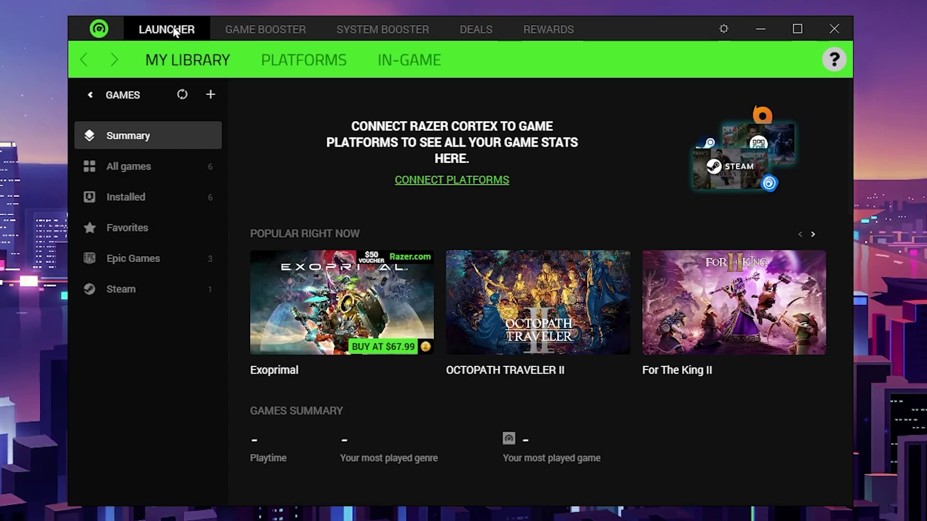
pyautogui.click(118, 165)
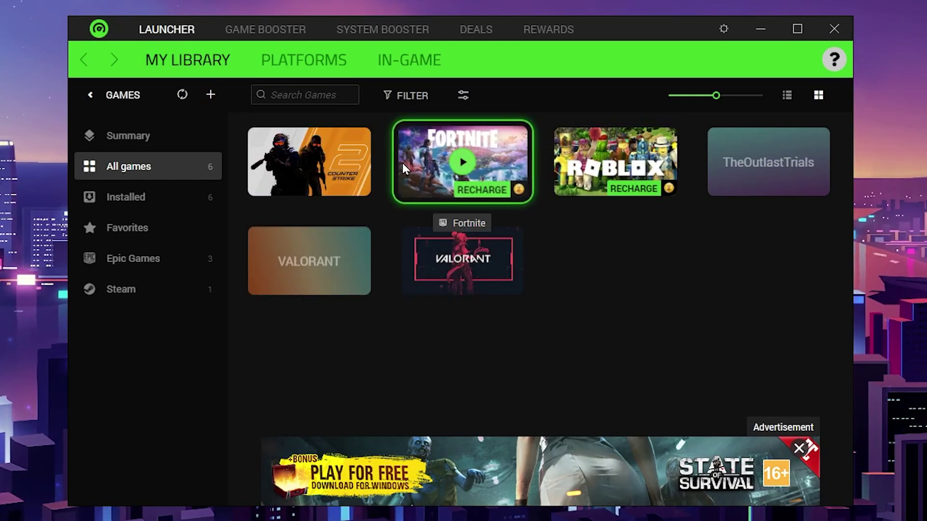
pyautogui.click(462, 165)
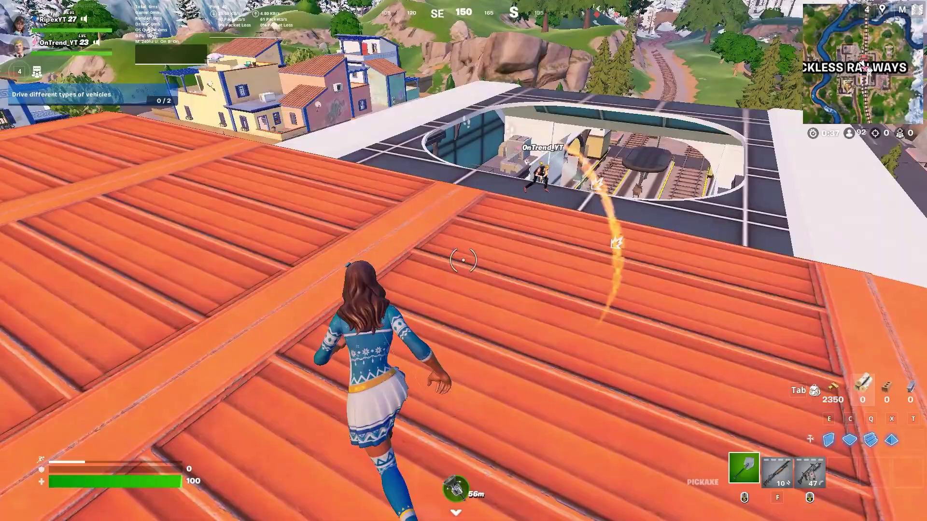
# Run across the station rooftops toward the brick wall and ready a weapon.
pyautogui.press('f')
pyautogui.press('w')
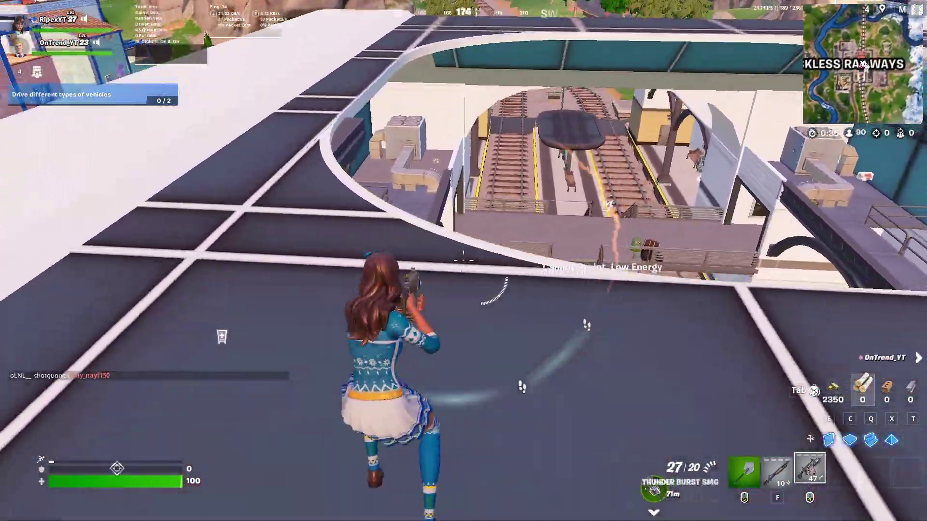
pyautogui.press('w')
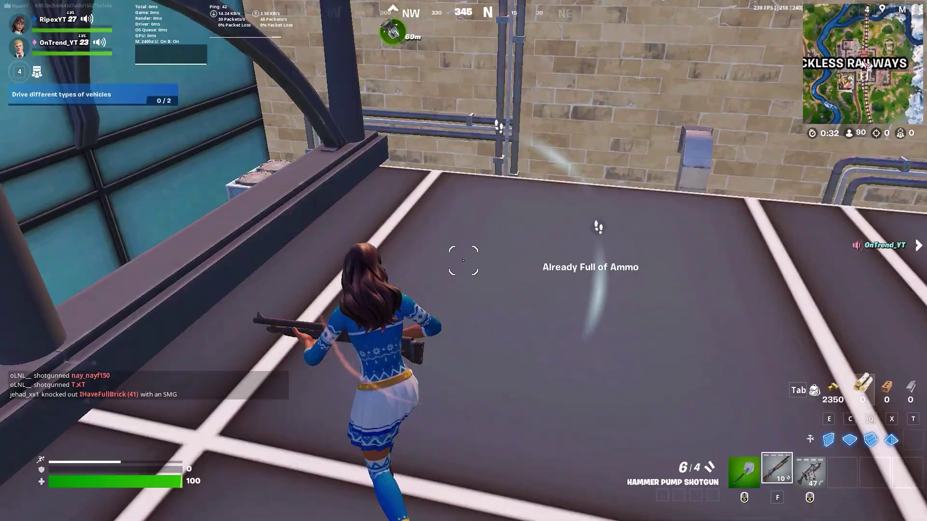
pyautogui.press('w')
# Shoot the enemy below with the Hammer Pump Shotgun, dodging around the blue box for cover.
pyautogui.click(463, 261)
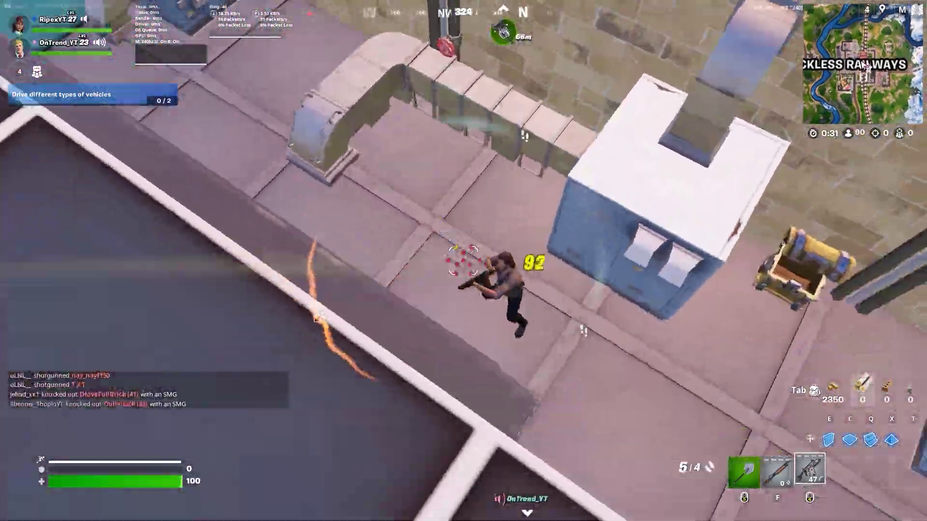
pyautogui.scroll(-1, 463, 260)
pyautogui.click(463, 261)
pyautogui.press('w')
pyautogui.scroll(1, 464, 260)
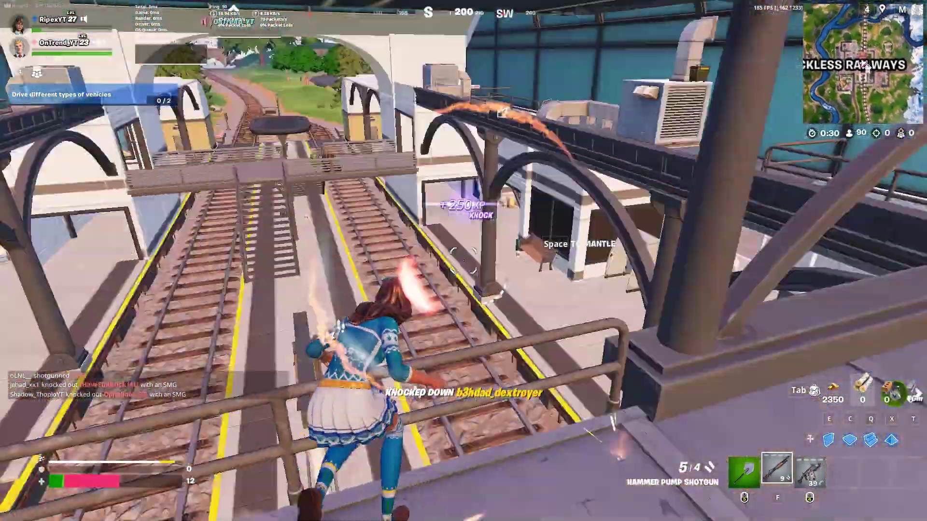
pyautogui.press('a')
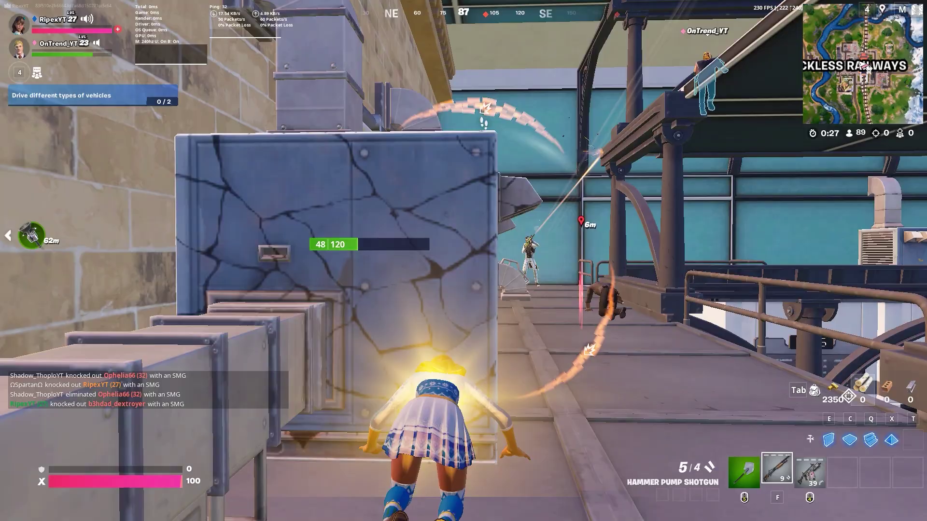
pyautogui.press('d')
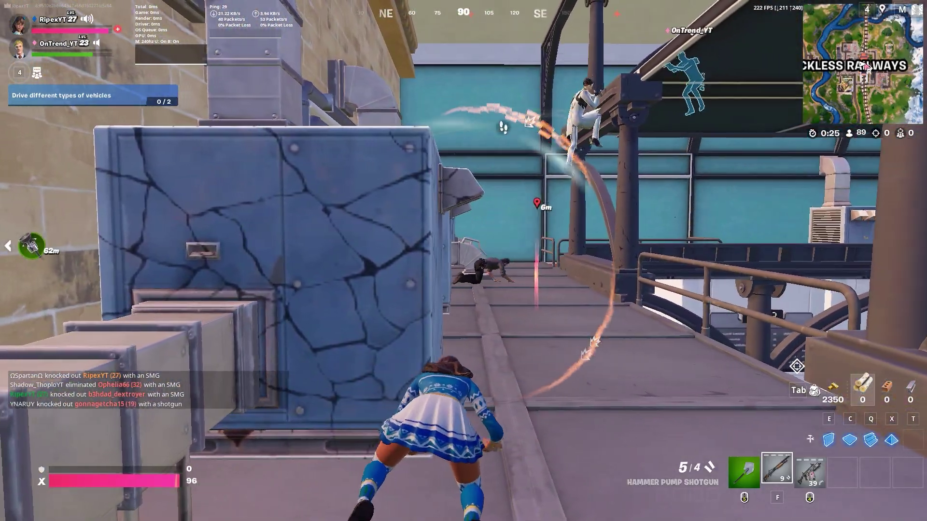